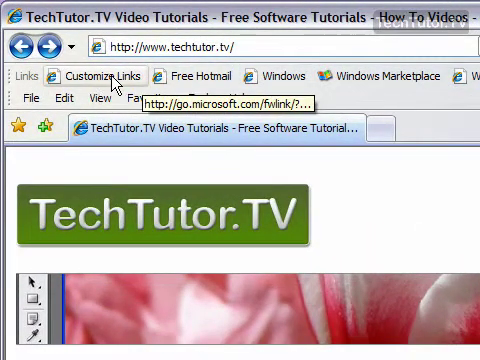
# Step: Delete the Customize Links shortcut from the Links bar and confirm the deletion
pyautogui.rightClick(115, 78)
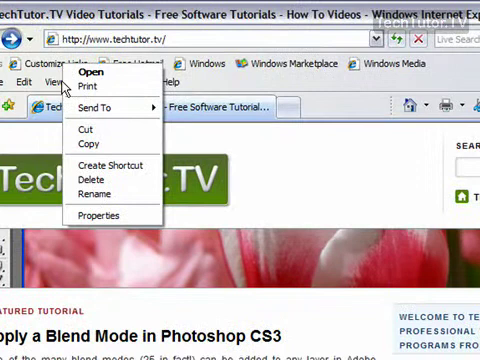
pyautogui.click(92, 180)
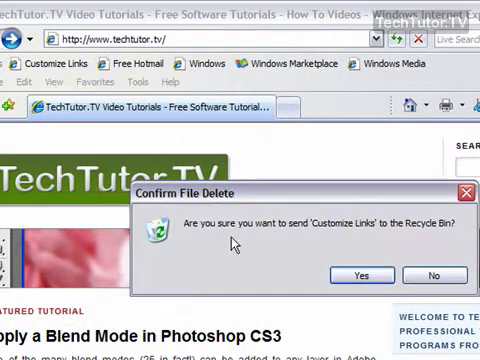
pyautogui.click(355, 276)
# Step: Delete the Free Hotmail, Windows Marketplace and Windows Media shortcuts, confirming each deletion
pyautogui.rightClick(52, 66)
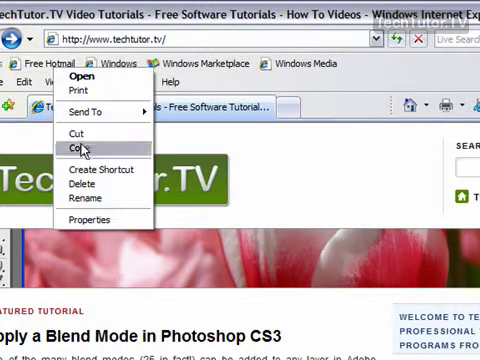
pyautogui.click(82, 184)
pyautogui.click(360, 276)
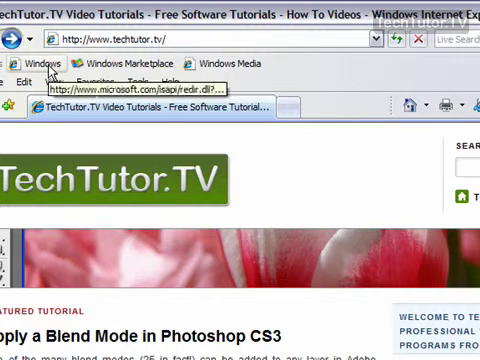
pyautogui.rightClick(95, 68)
pyautogui.click(120, 181)
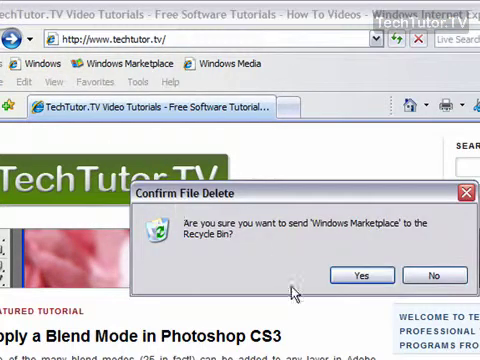
pyautogui.click(362, 276)
pyautogui.rightClick(135, 70)
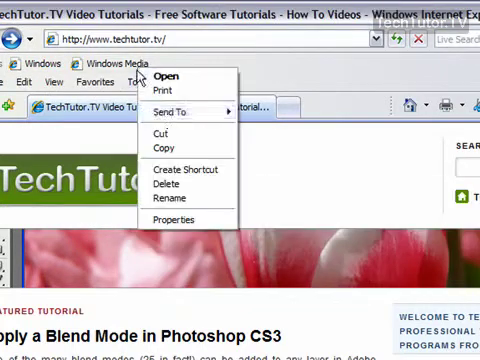
pyautogui.click(166, 184)
pyautogui.click(362, 276)
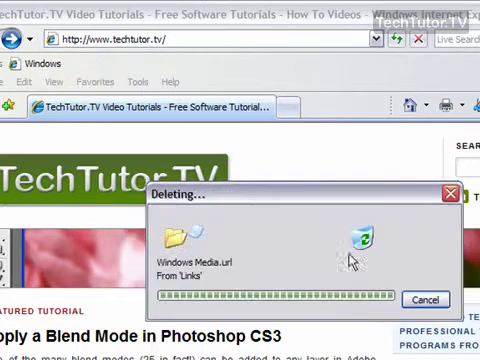